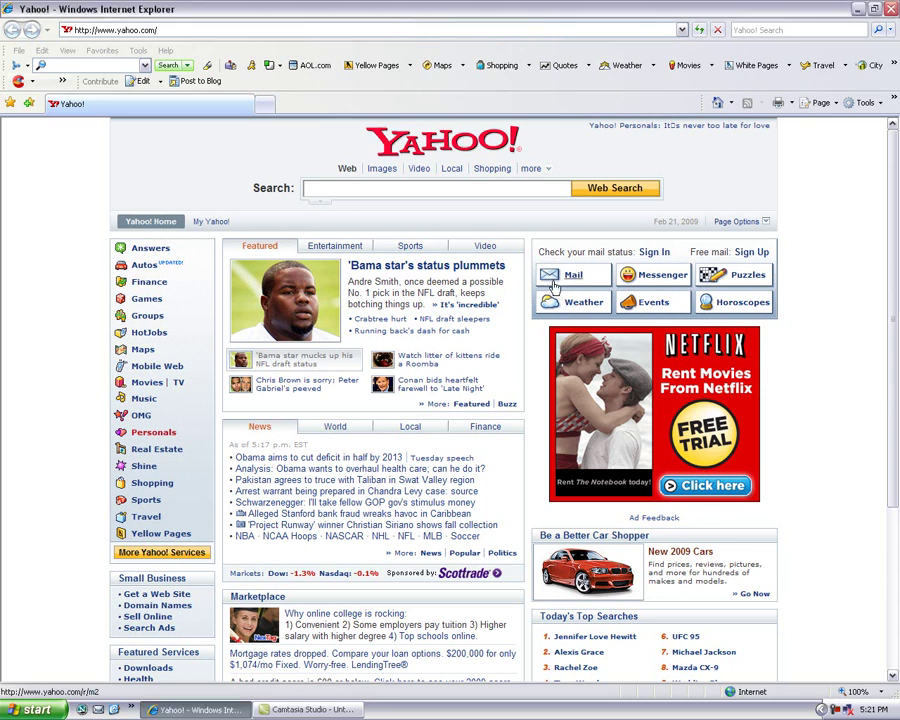
# - Sign in to Yahoo! Mail with the account's Yahoo! ID and password to reach the Classic welcome page
pyautogui.moveTo(552, 285)
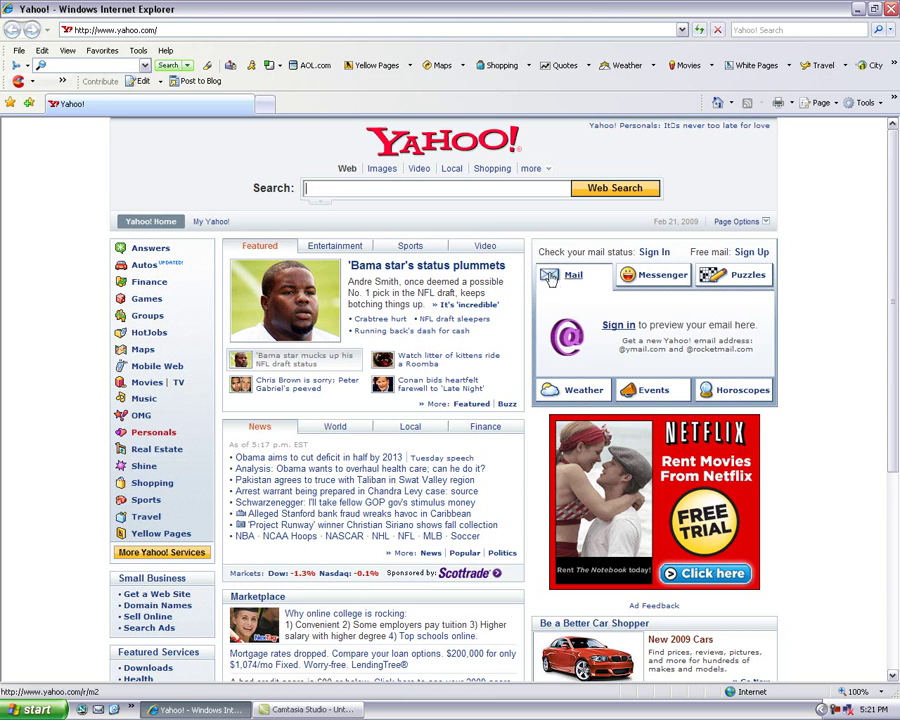
pyautogui.click(549, 279)
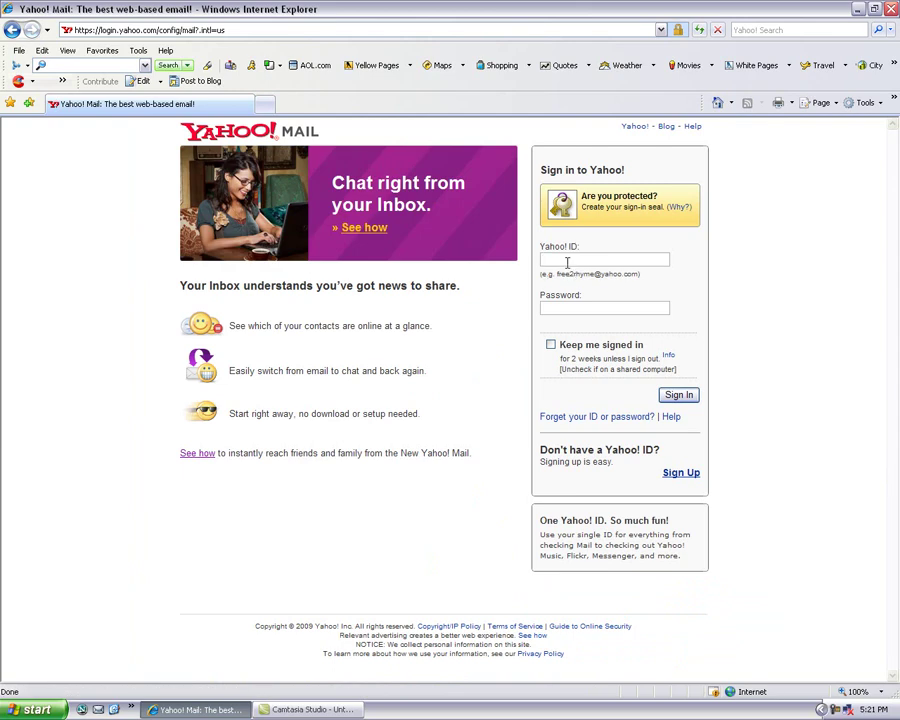
pyautogui.click(562, 308)
pyautogui.write('•••••••')
pyautogui.click(679, 397)
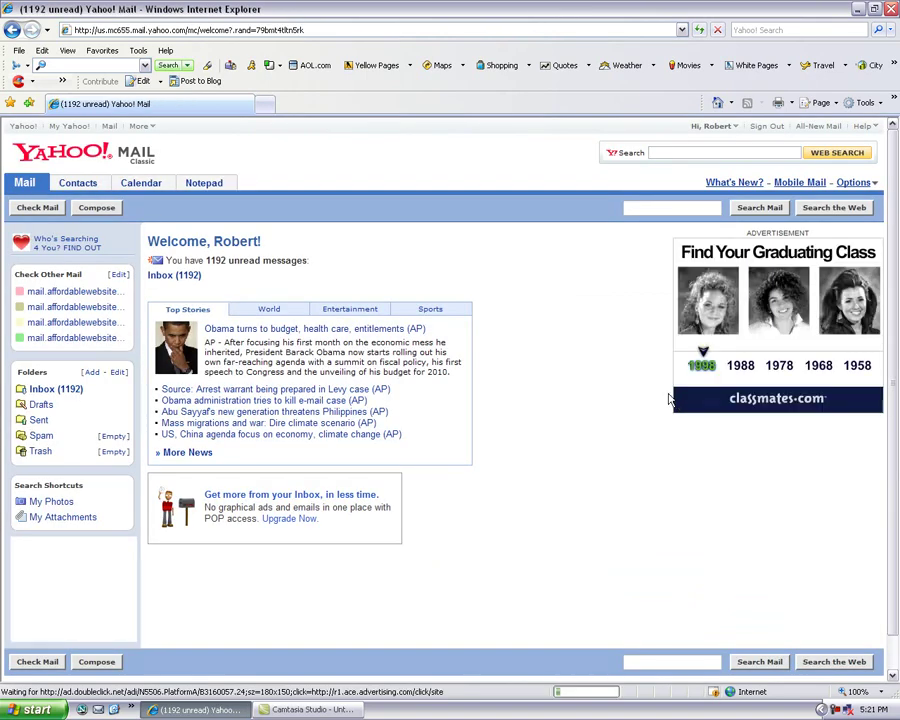
# - Go to Mail Options and open the Mail Addresses page listing the existing sending accounts
pyautogui.click(858, 185)
pyautogui.click(849, 198)
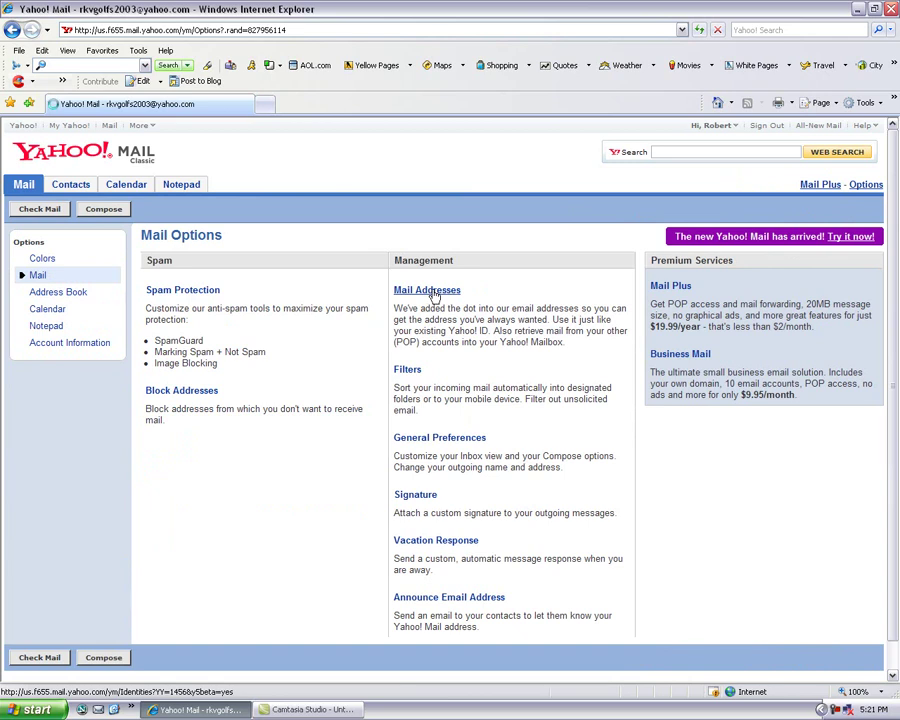
pyautogui.click(434, 293)
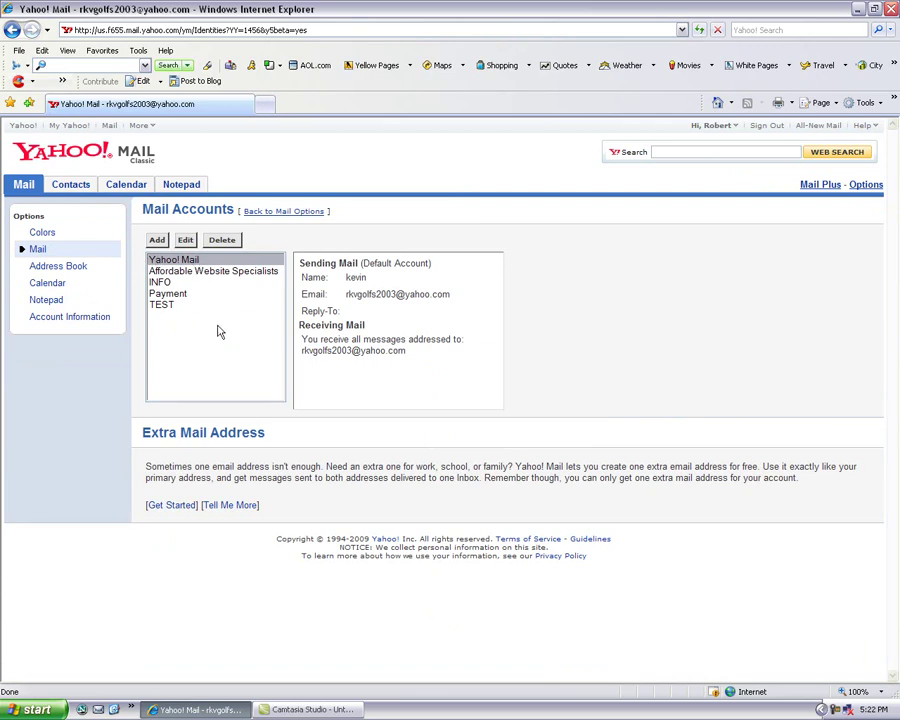
# - Start a new mail account and enter the sender's first name as its Account Name
pyautogui.click(158, 241)
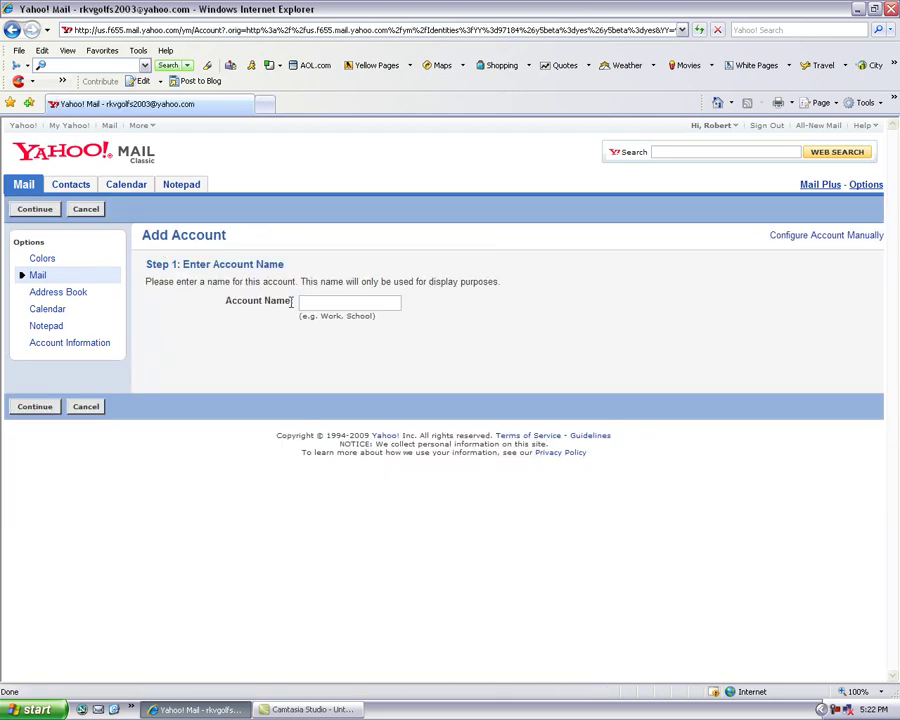
pyautogui.click(316, 302)
pyautogui.write('Kevin')
# - On Step 2, enter the sender's full name and the domain e-mail address, fixing a typo
pyautogui.click(34, 407)
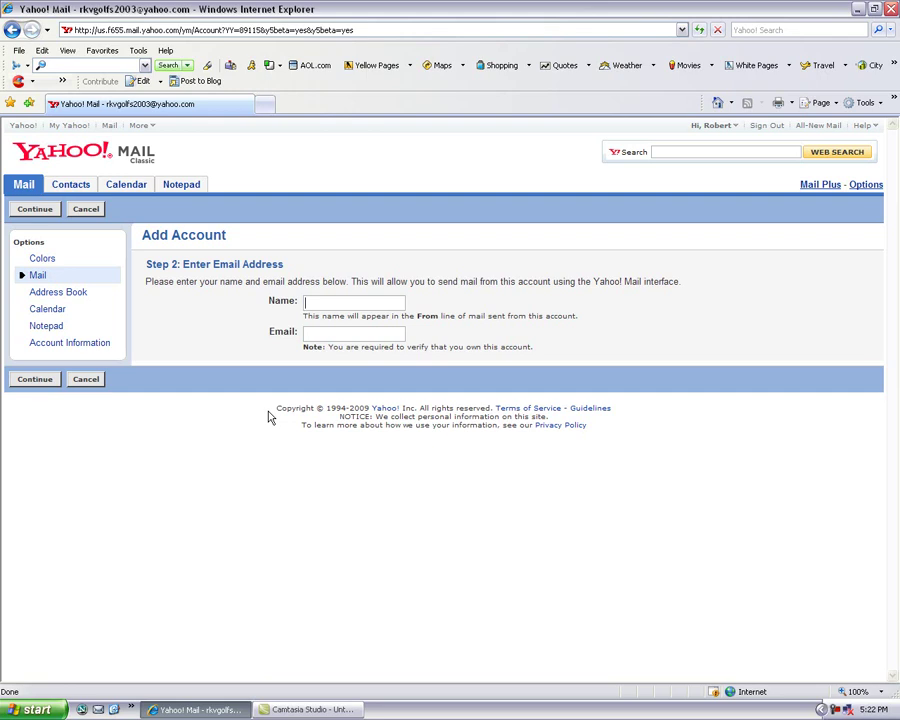
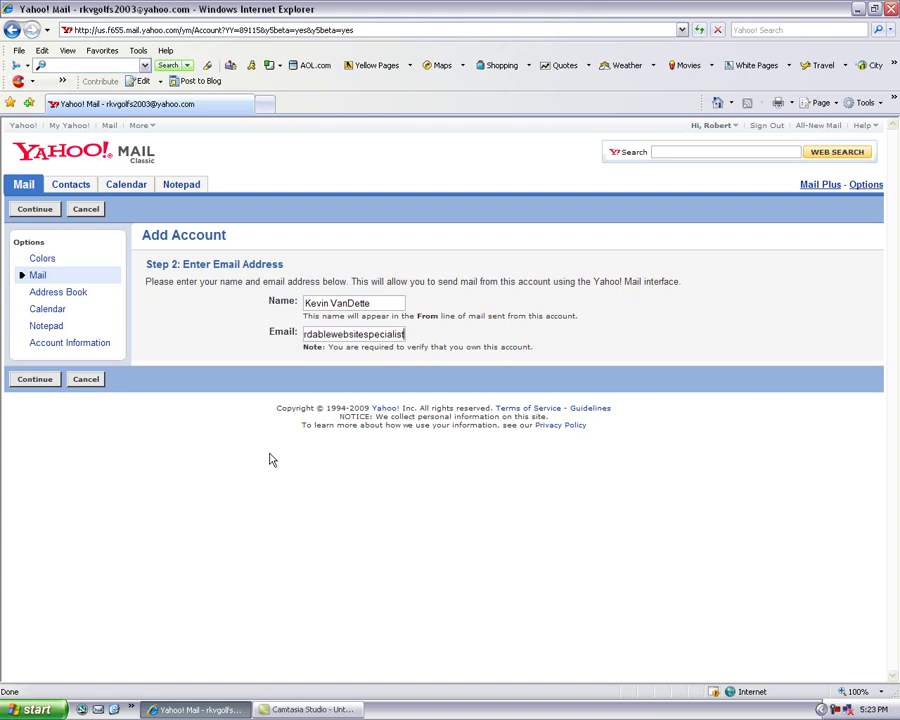
pyautogui.moveTo(330, 336); pyautogui.dragTo(263, 339)
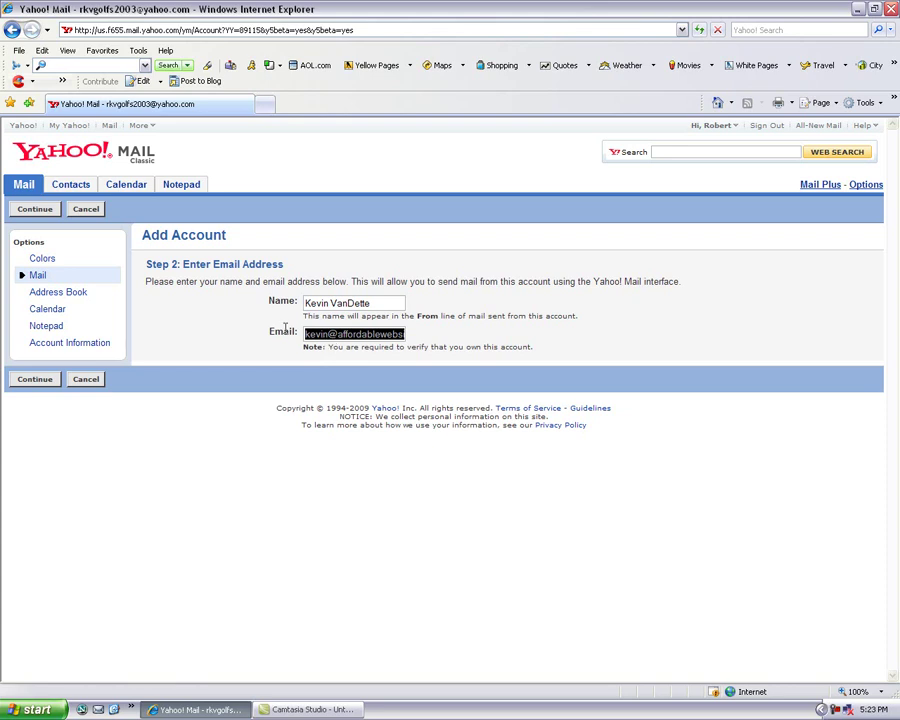
# - Enter mail.affordablewebsitespecialists.com as the mail server, the domain address as username, and the mailbox password
pyautogui.click(37, 381)
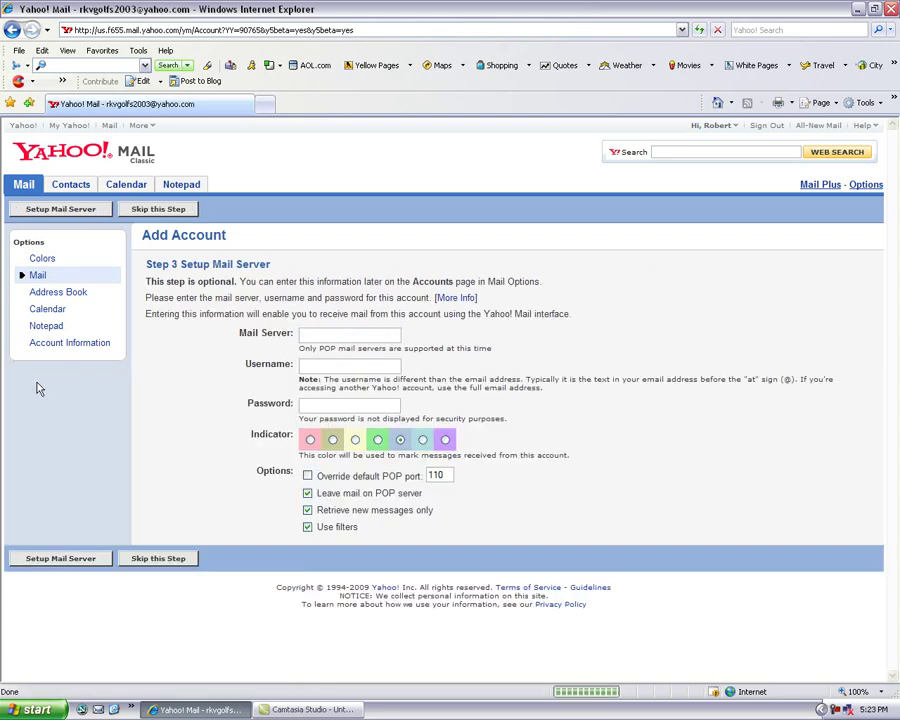
pyautogui.click(322, 335)
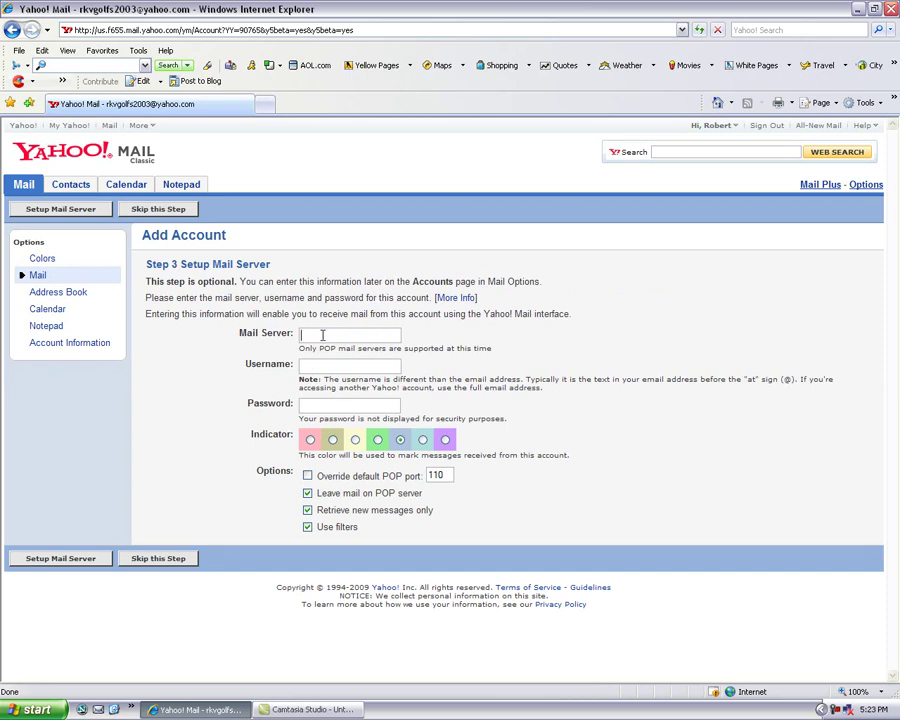
pyautogui.write('mail.affordablewebsite')
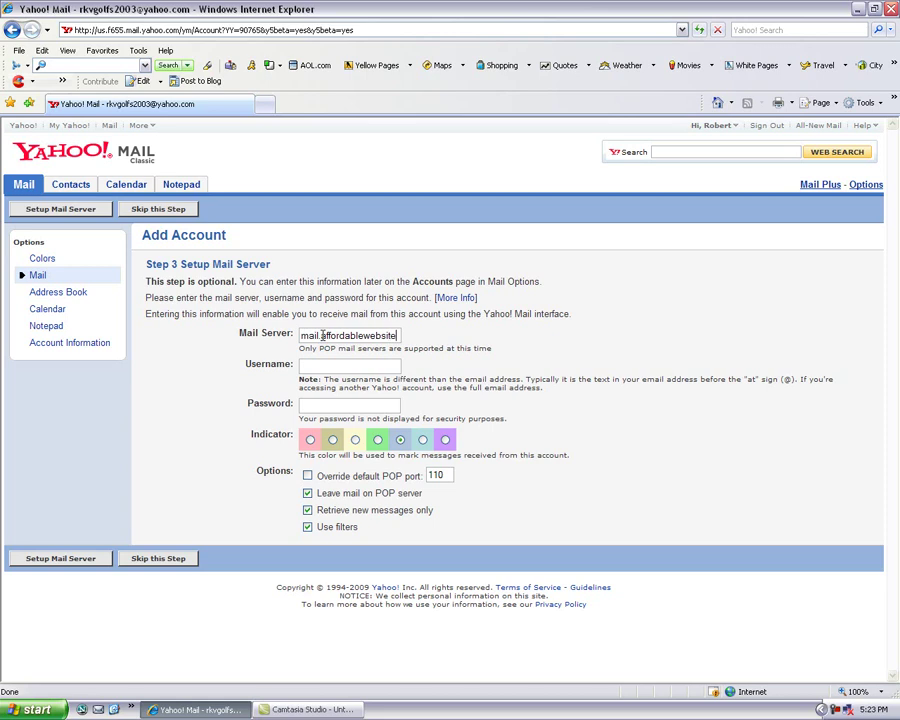
pyautogui.write('specialists.com')
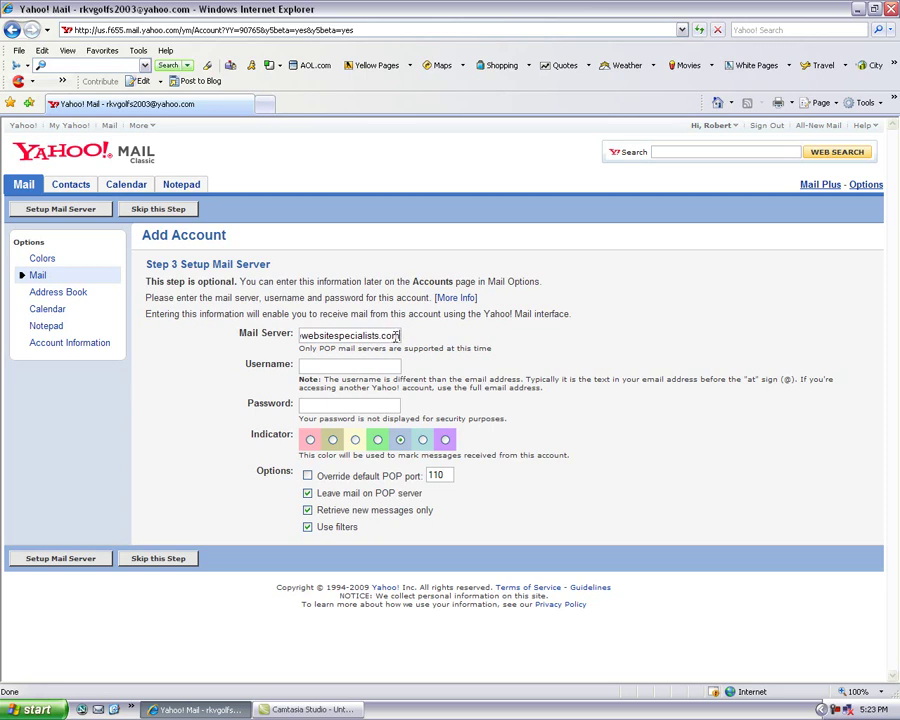
pyautogui.moveTo(396, 338); pyautogui.dragTo(276, 342)
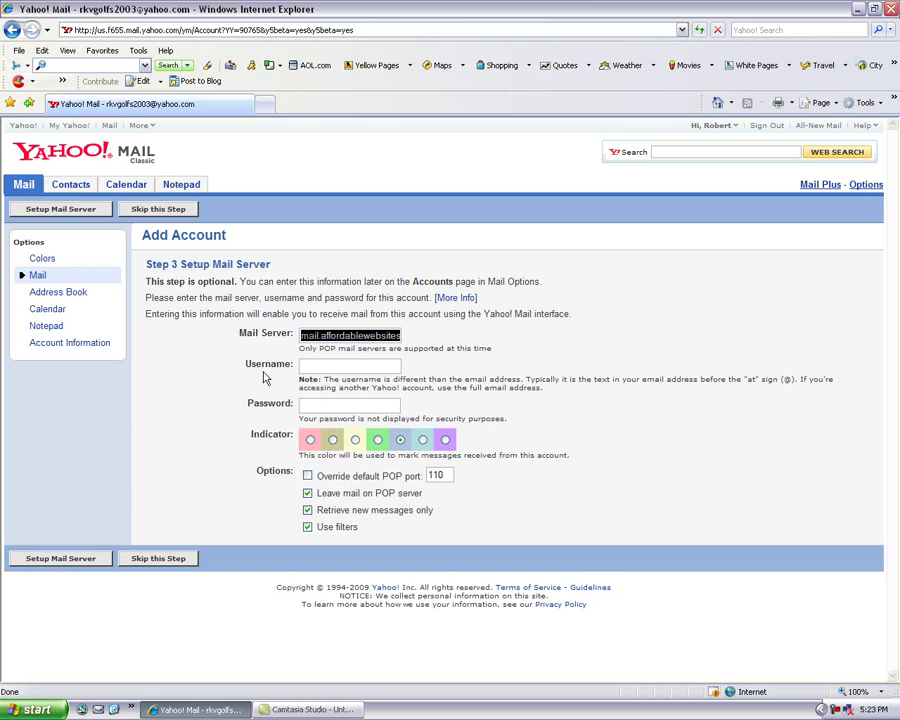
pyautogui.click(323, 368)
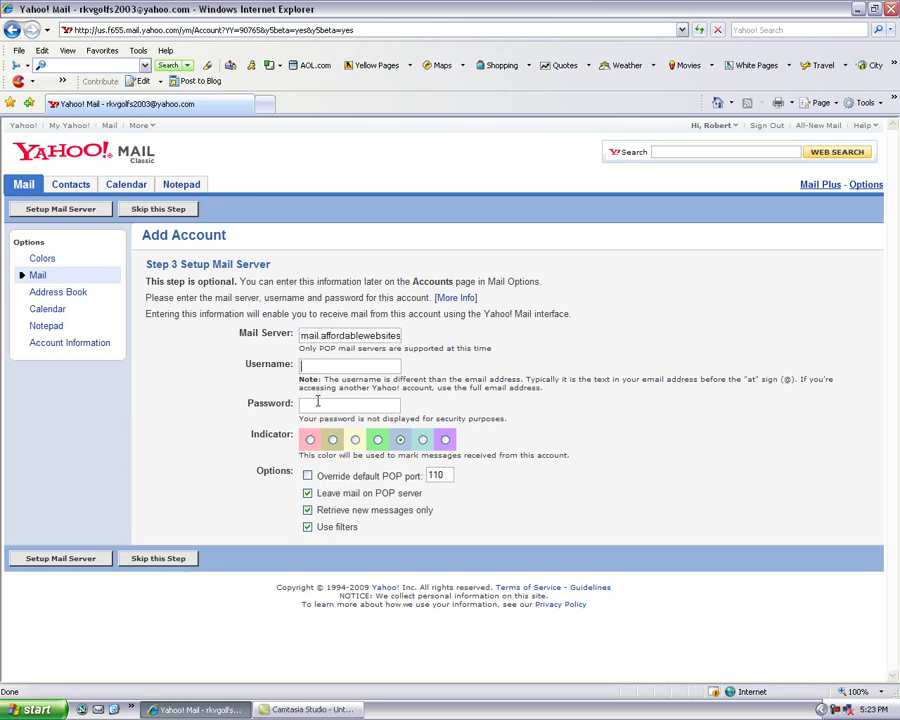
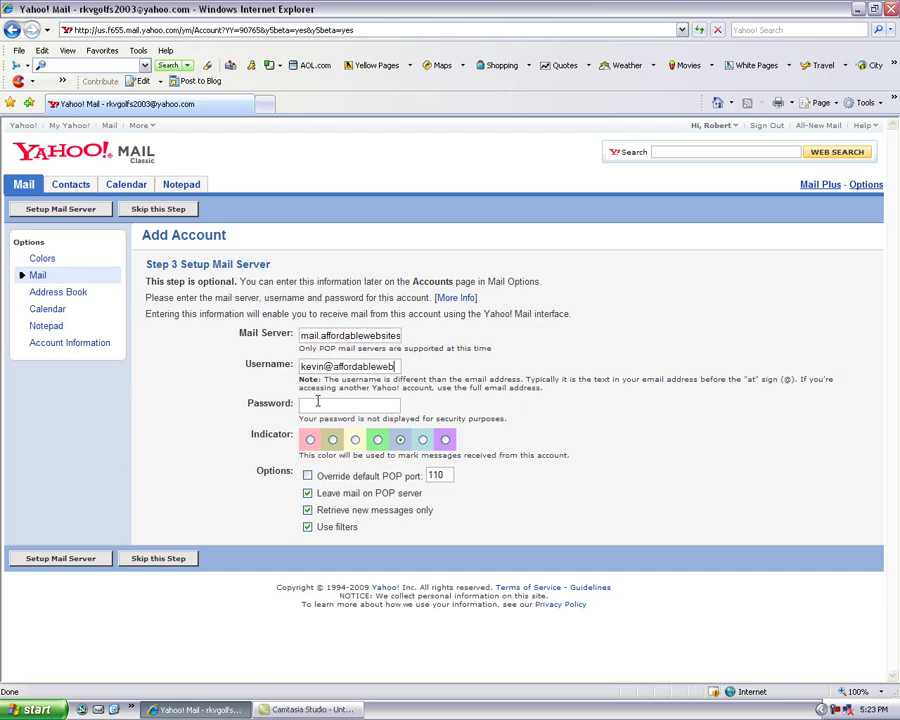
pyautogui.click(323, 404)
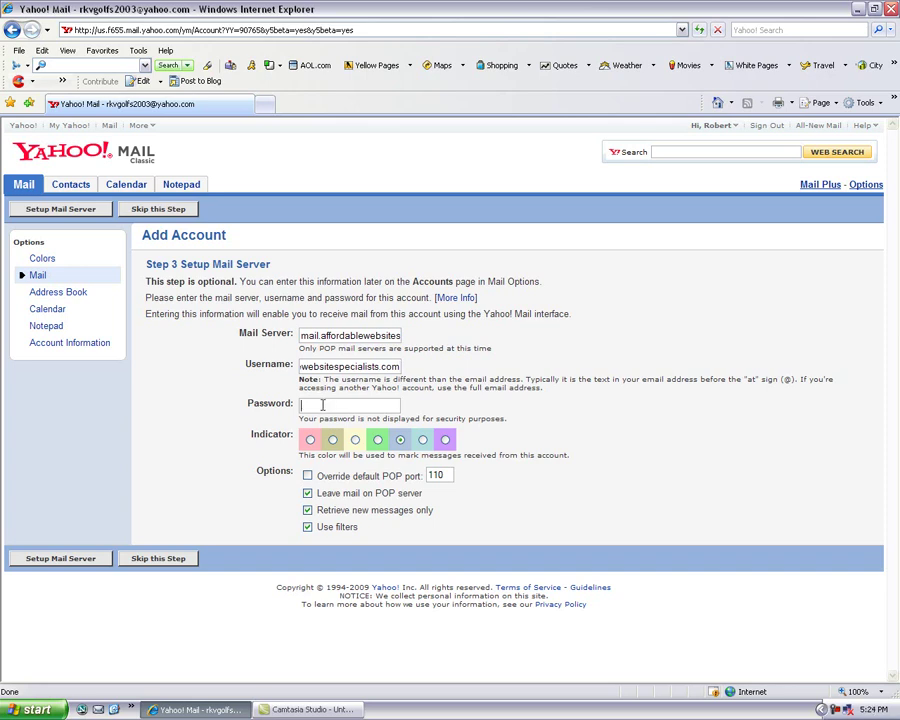
pyautogui.write('*******')
# - Save the new account's mail server settings with Setup Mail Server
pyautogui.click(61, 559)
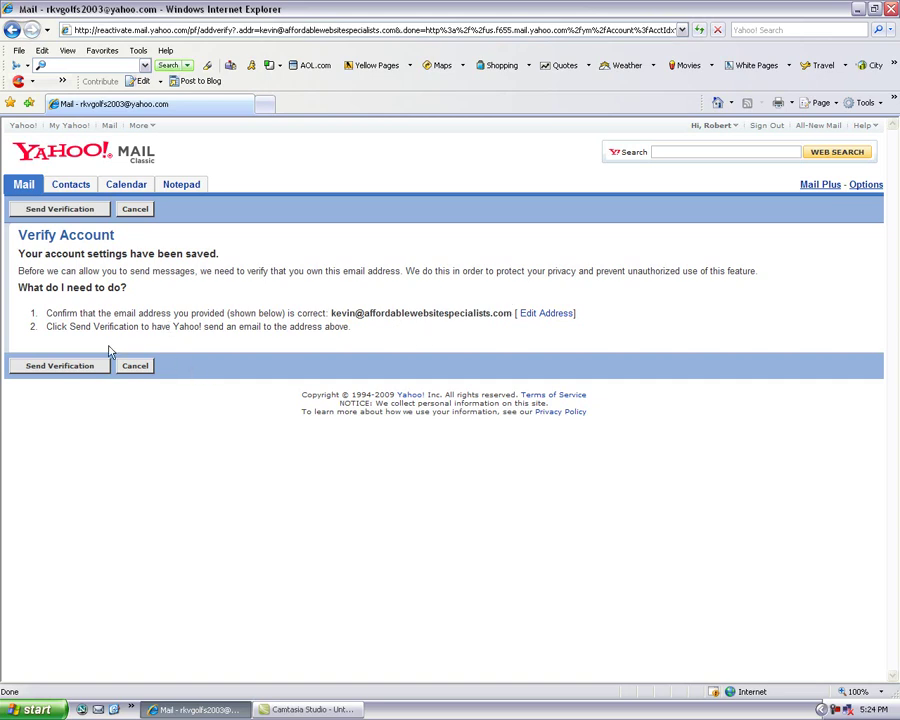
# - Send a verification code to the new domain e-mail address
pyautogui.click(61, 368)
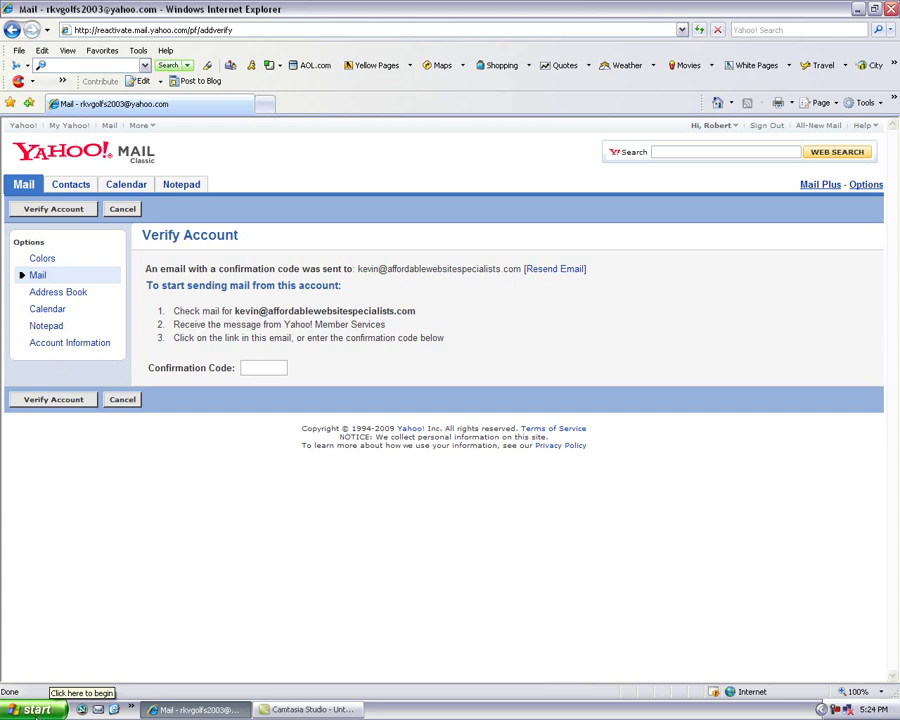
# - Open a new browser window and enter mail.affordablewebsitespecialists.com as the web address
pyautogui.click(36, 710)
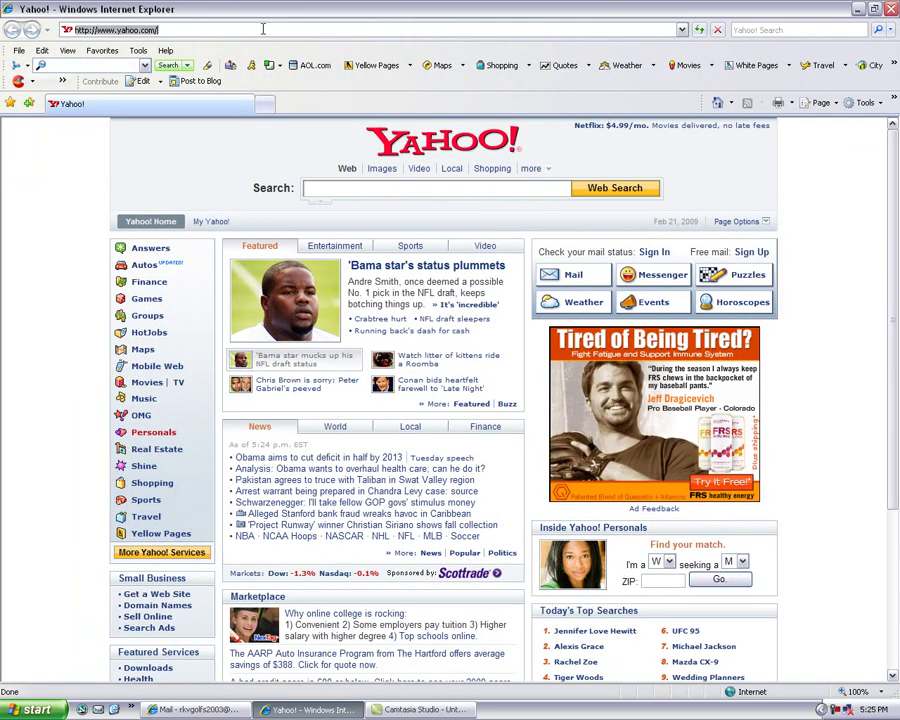
pyautogui.write('mail')
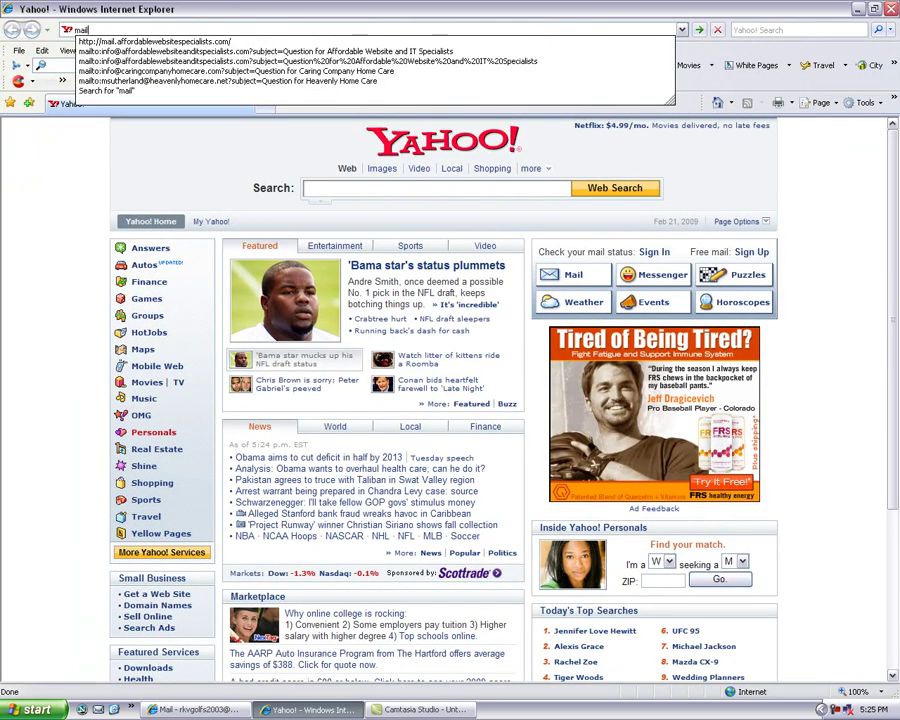
pyautogui.write('.affordab')
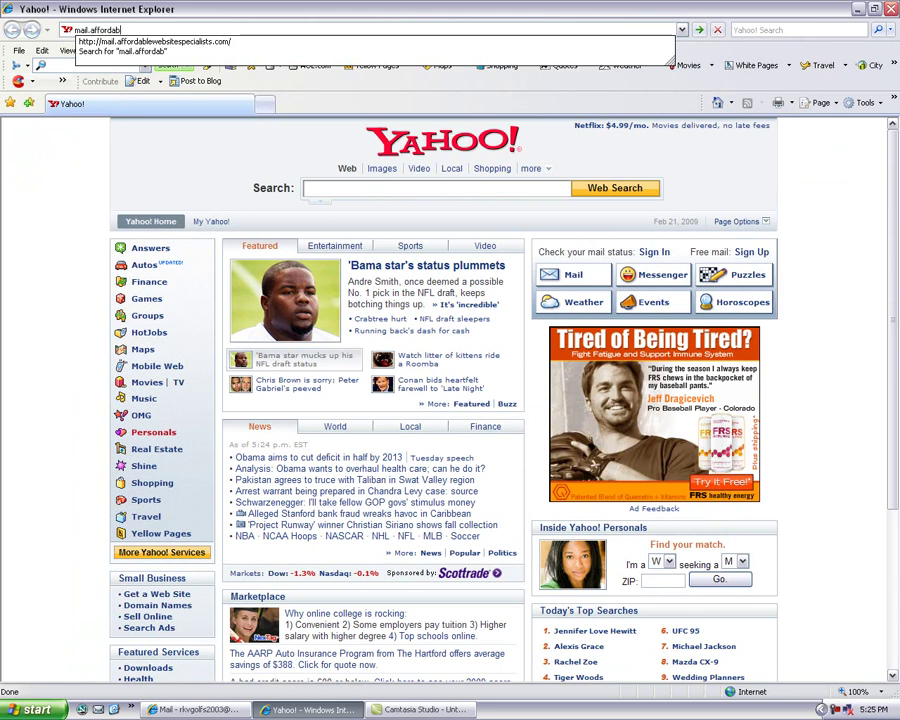
pyautogui.write('lewebsitespecialists.com')
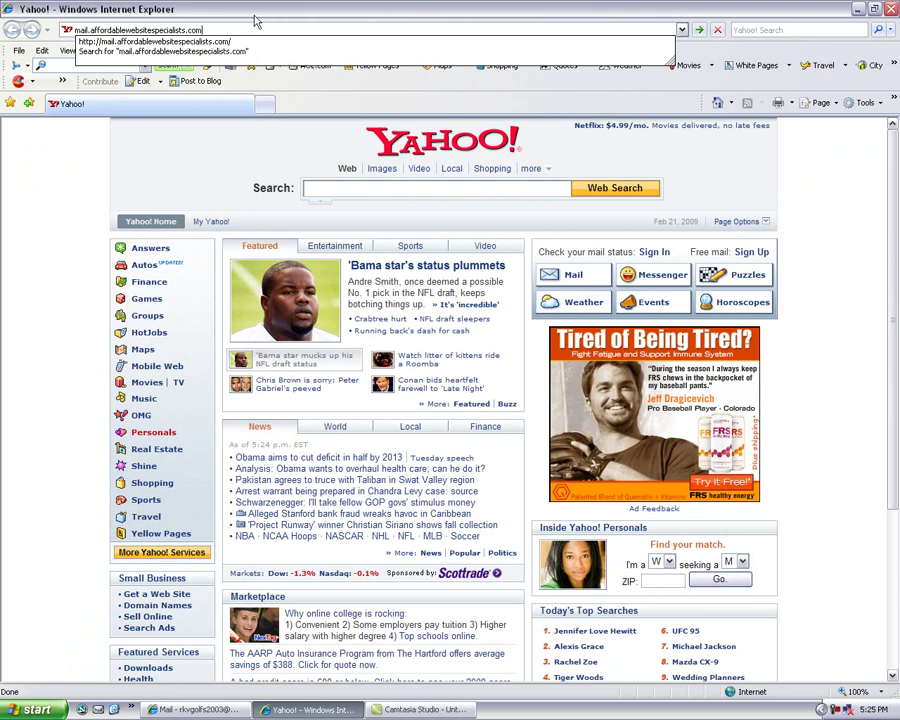
# - Go to the domain's mail site, choose IMP webmail, and log in with the mailbox username and password
pyautogui.click(172, 43)
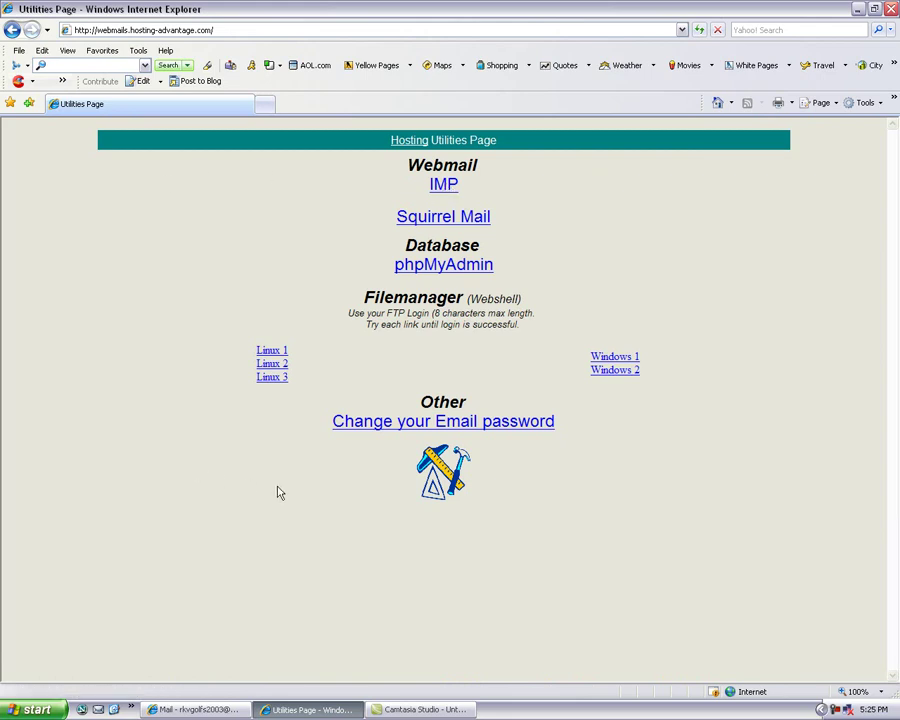
pyautogui.click(443, 187)
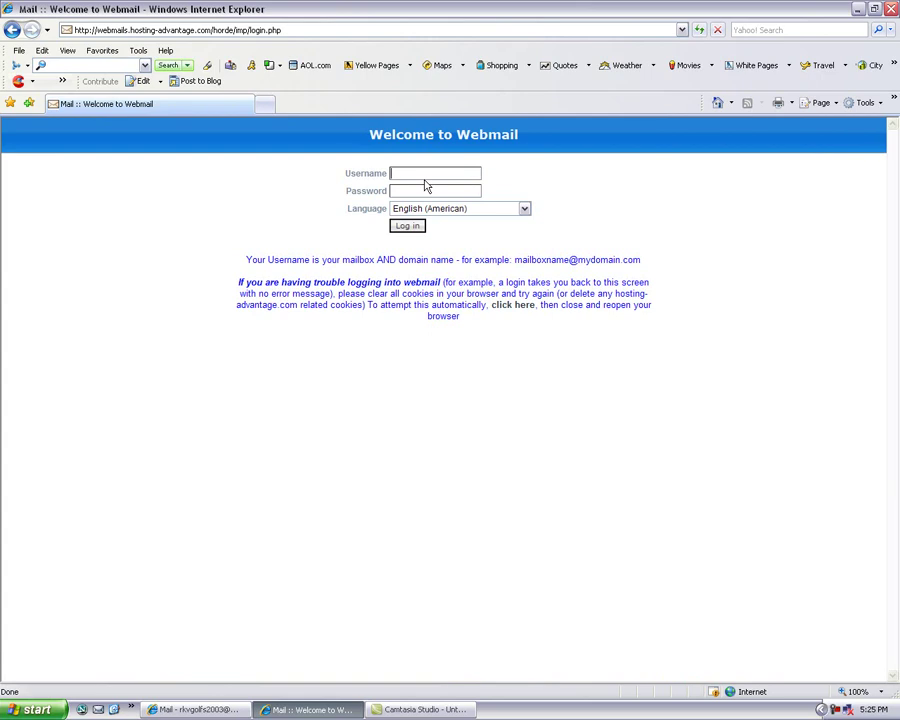
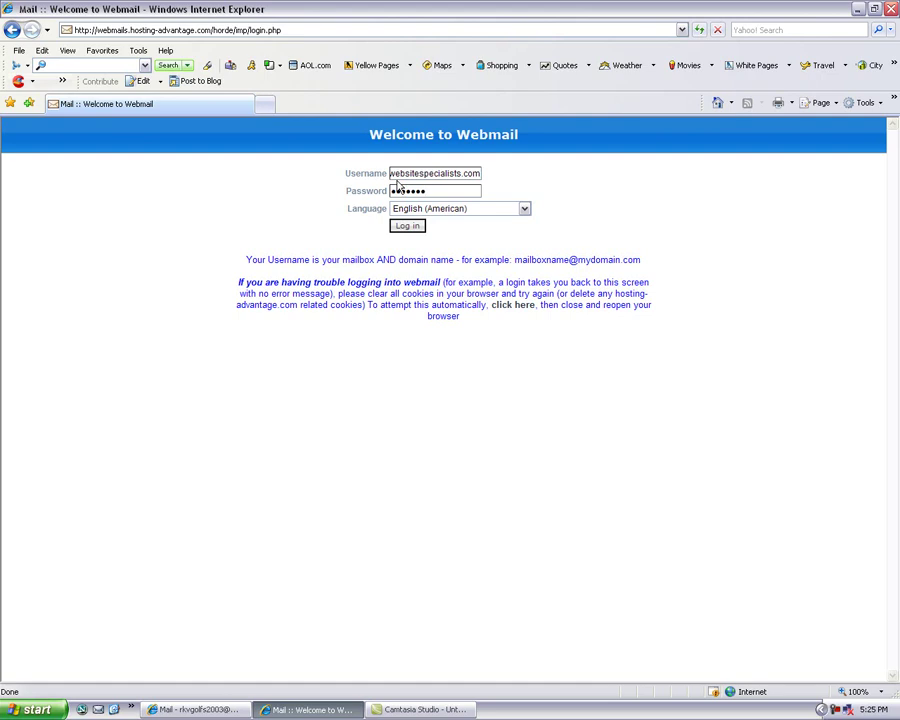
pyautogui.click(410, 226)
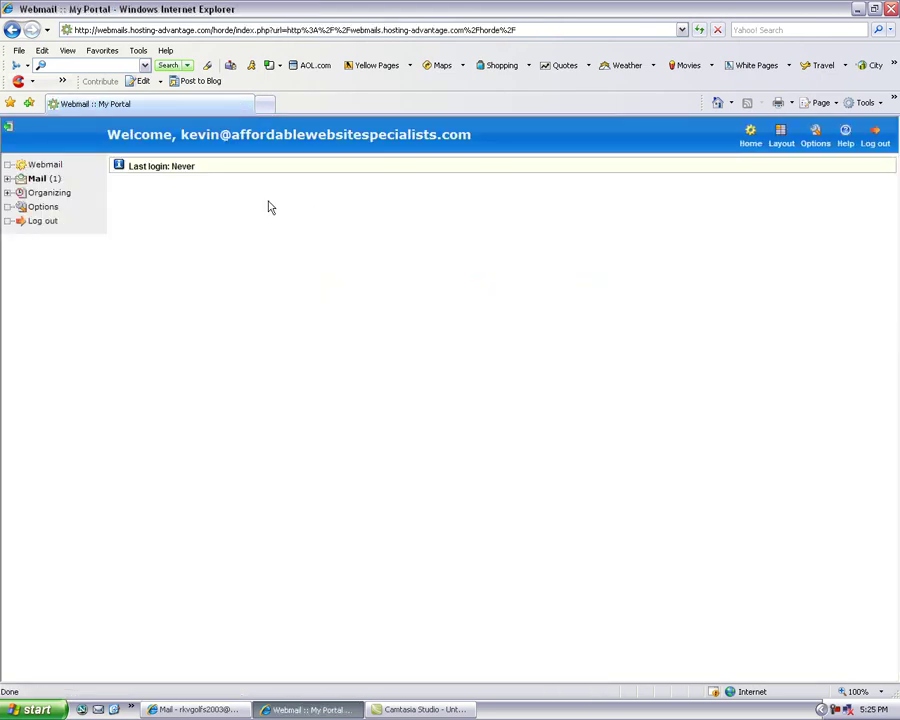
# - Open the Yahoo! Email Address Confirmation message in the inbox and follow its verification link
pyautogui.click(37, 180)
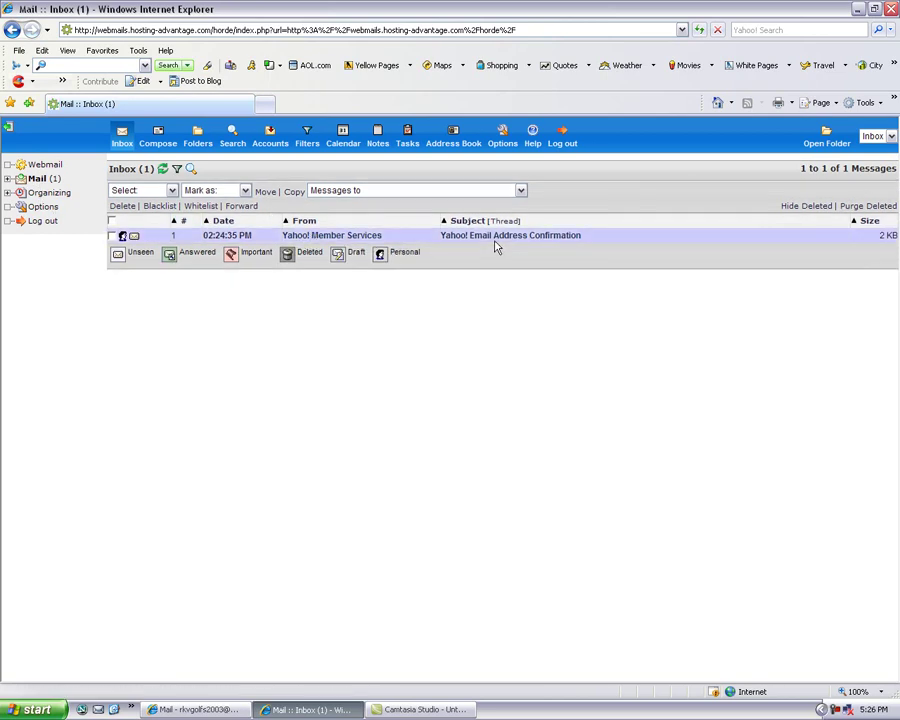
pyautogui.click(490, 241)
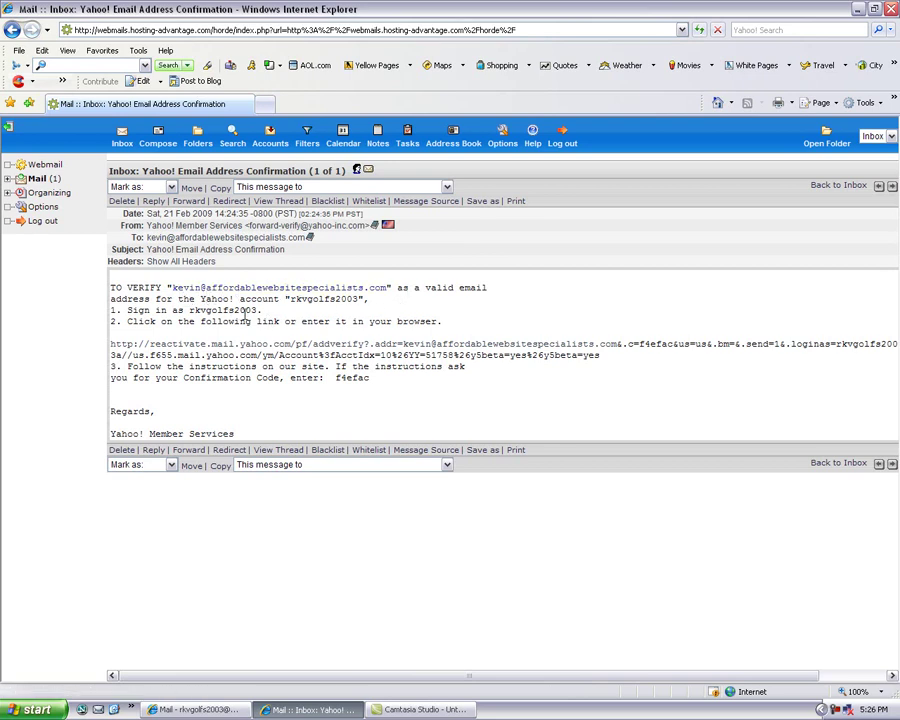
pyautogui.click(237, 345)
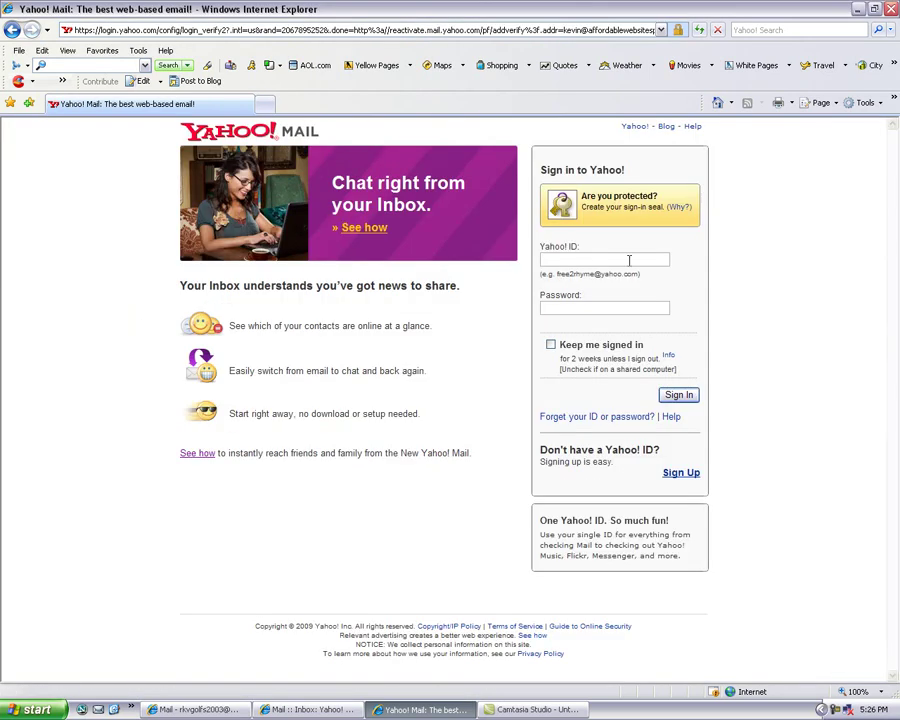
# - Sign in with the Yahoo! ID and submit the prefilled confirmation code for the domain address
pyautogui.click(565, 260)
pyautogui.click(679, 396)
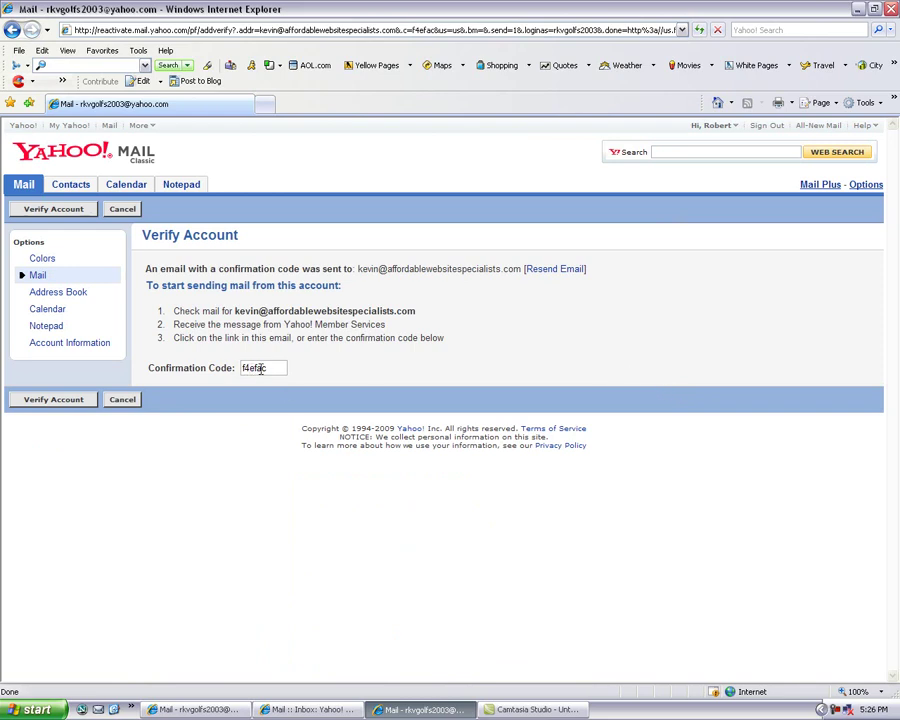
pyautogui.click(40, 401)
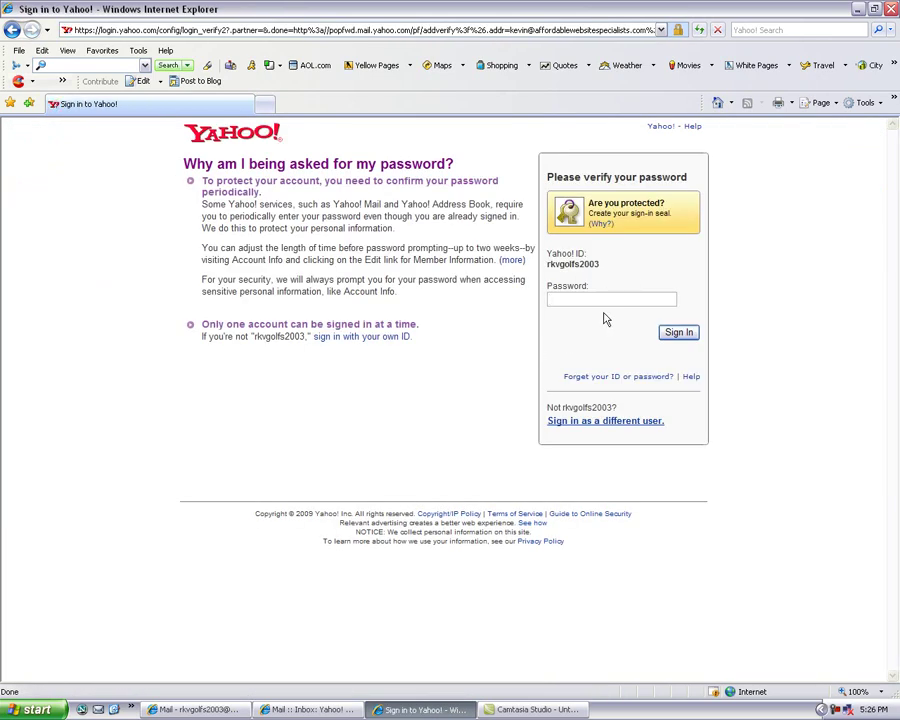
# - Re-enter the account password to finish verifying the domain address
pyautogui.write('•••••••')
pyautogui.click(681, 332)
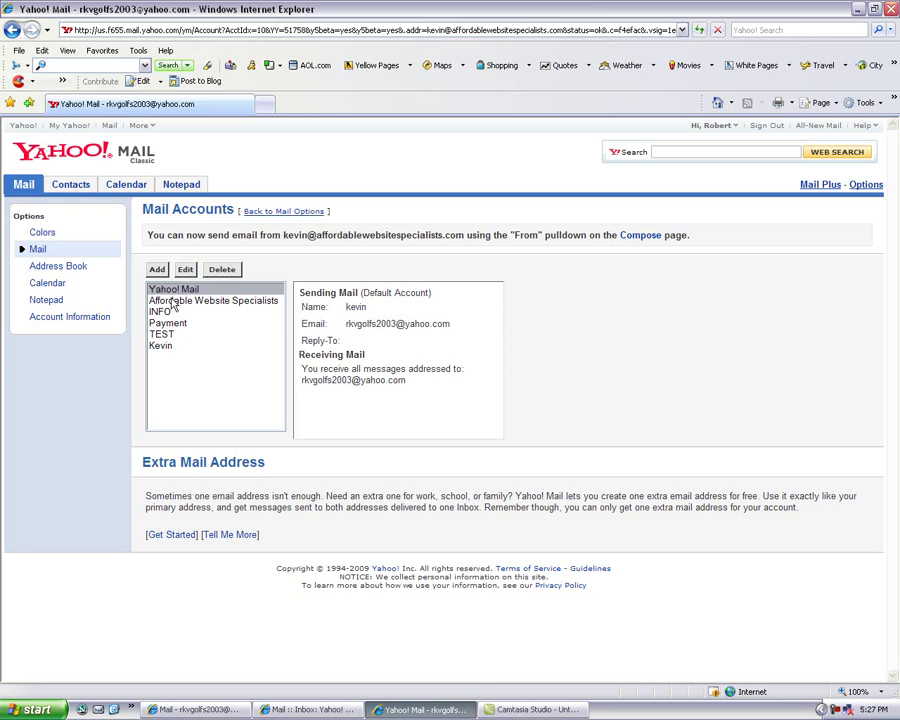
# - Check mail on the domain POP account, pulling its one new message into the Inbox
pyautogui.click(163, 346)
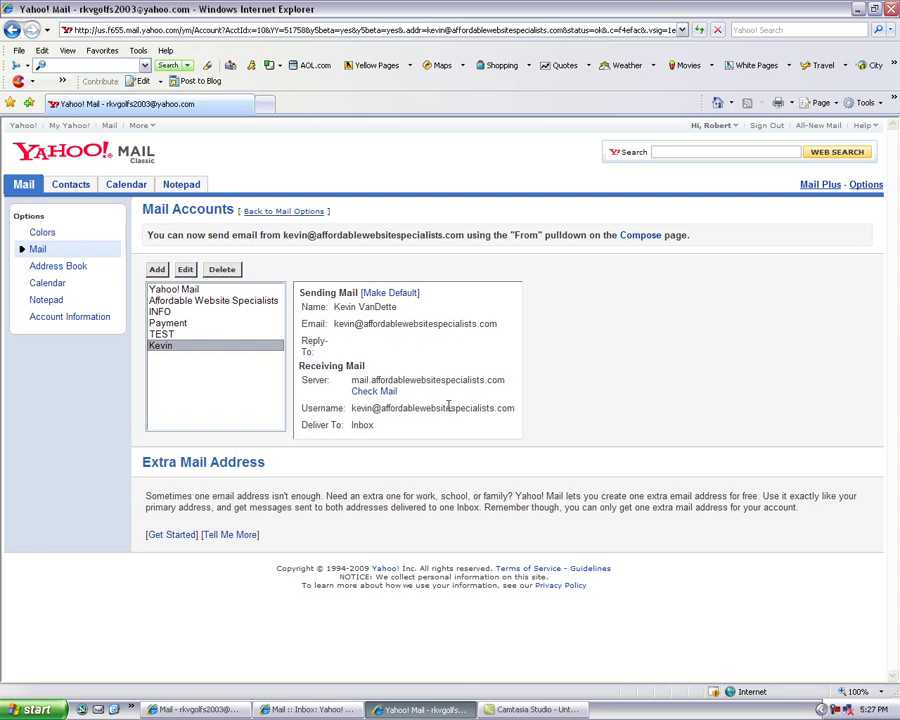
pyautogui.click(374, 392)
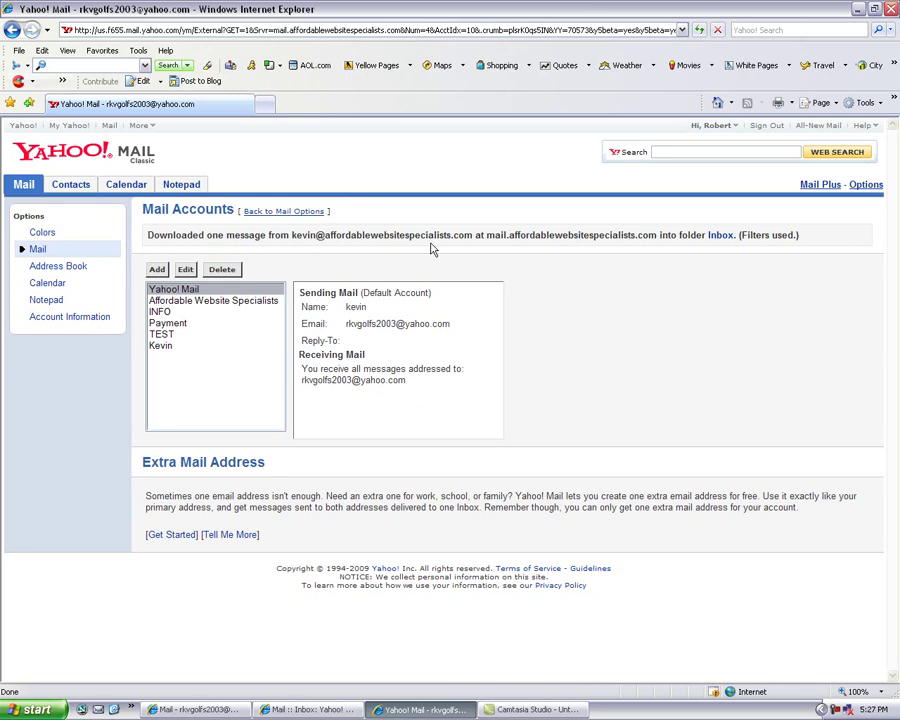
pyautogui.click(721, 236)
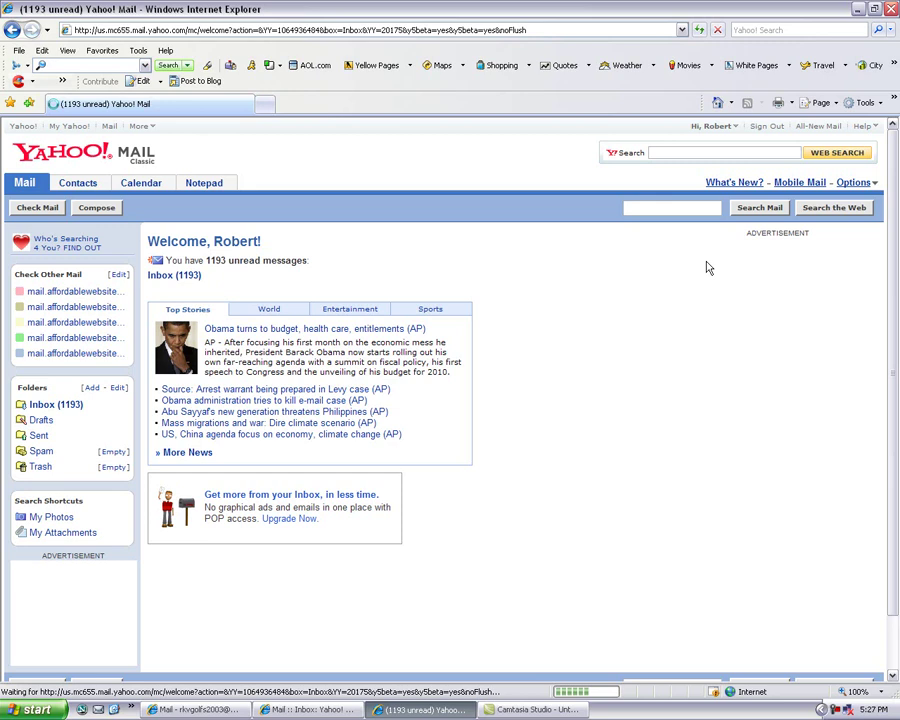
# - View the Yahoo! Email Address Confirmation message in the Inbox, then begin a new message
pyautogui.click(176, 278)
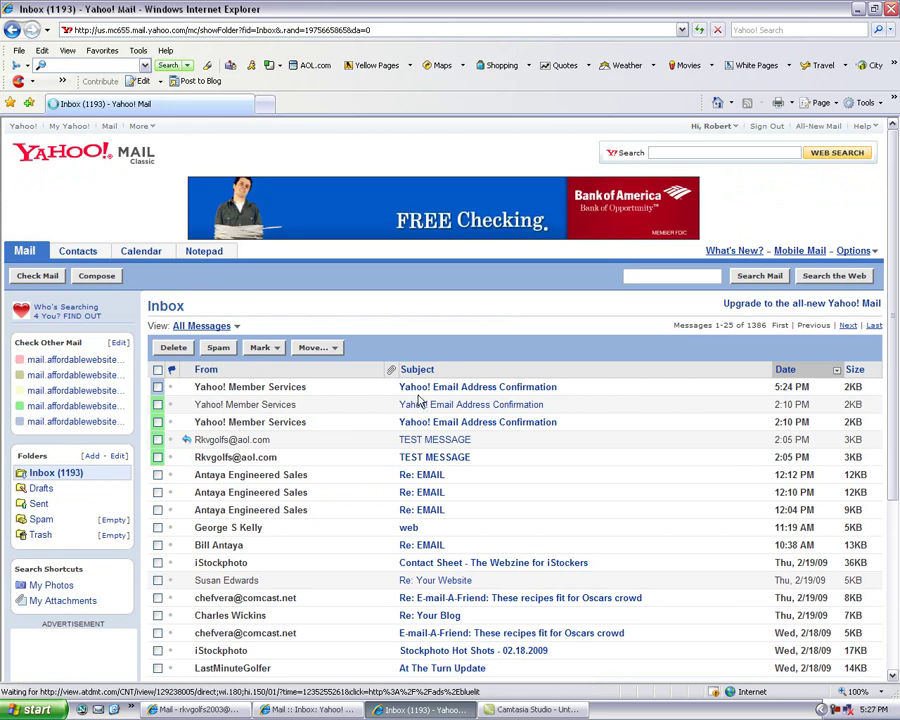
pyautogui.click(447, 389)
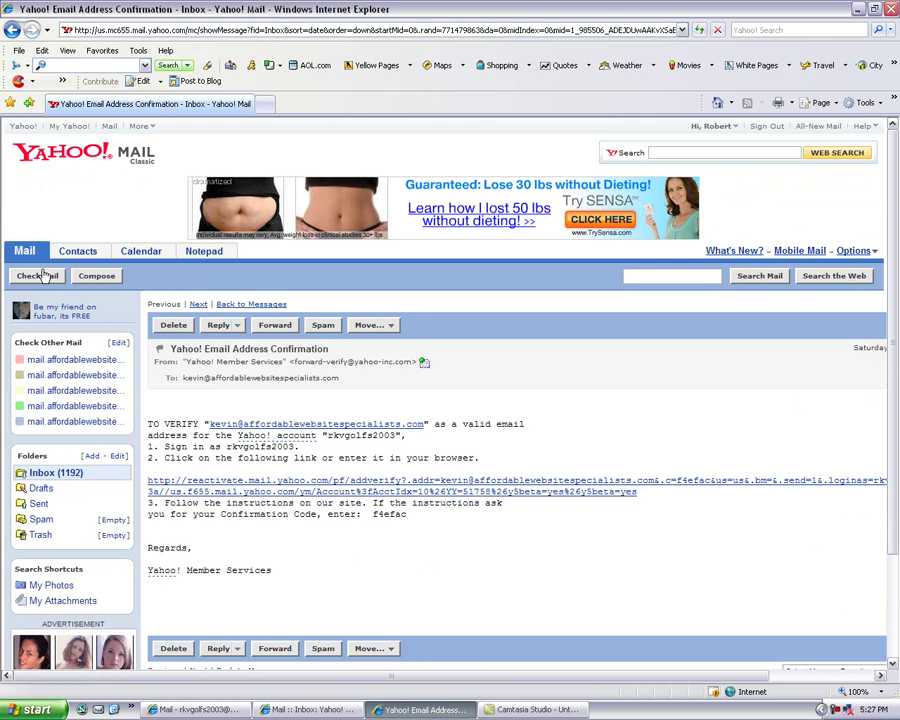
pyautogui.click(98, 277)
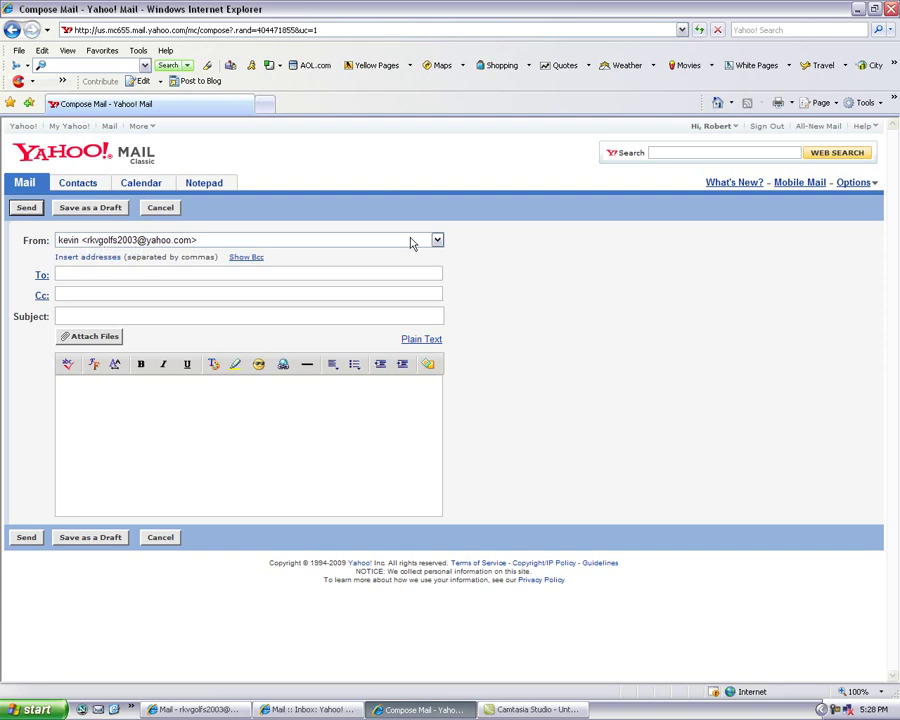
# - Set the sender to the affordablewebsitespecialists.com address in the From dropdown
pyautogui.click(436, 241)
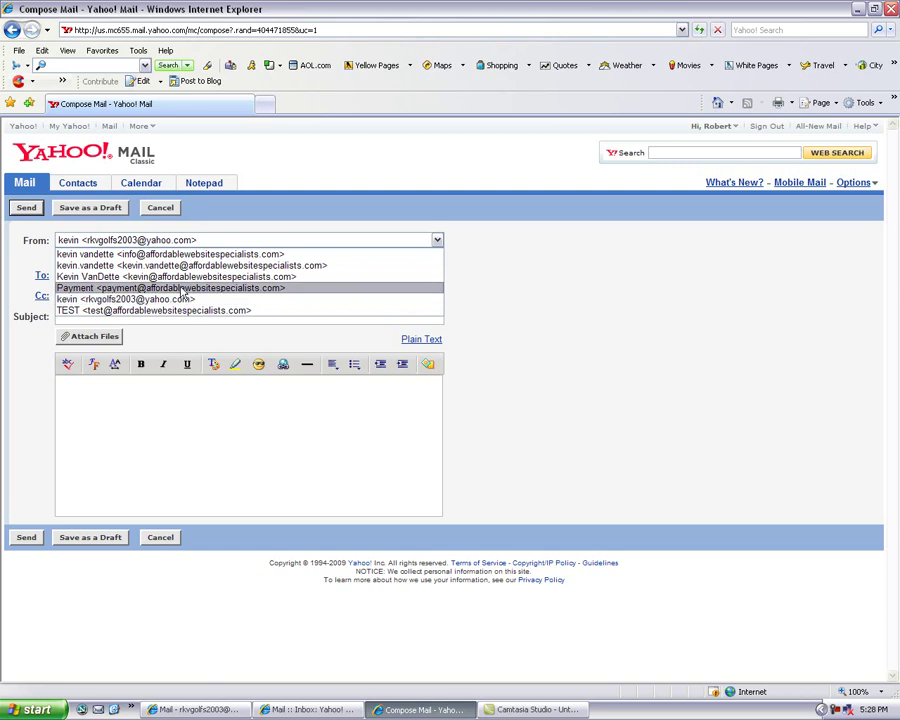
pyautogui.click(183, 277)
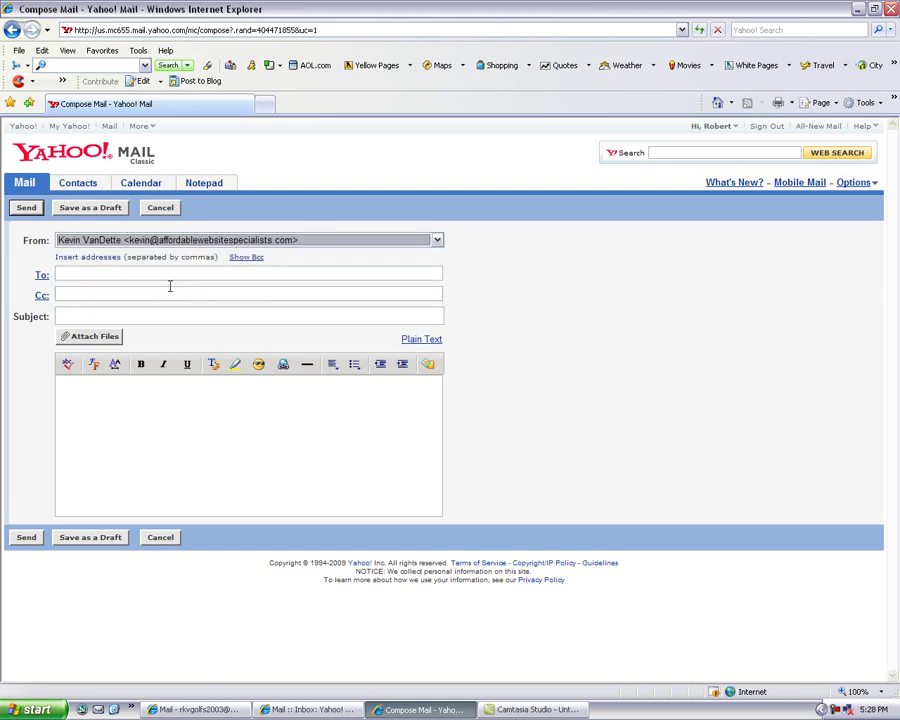
pyautogui.click(140, 296)
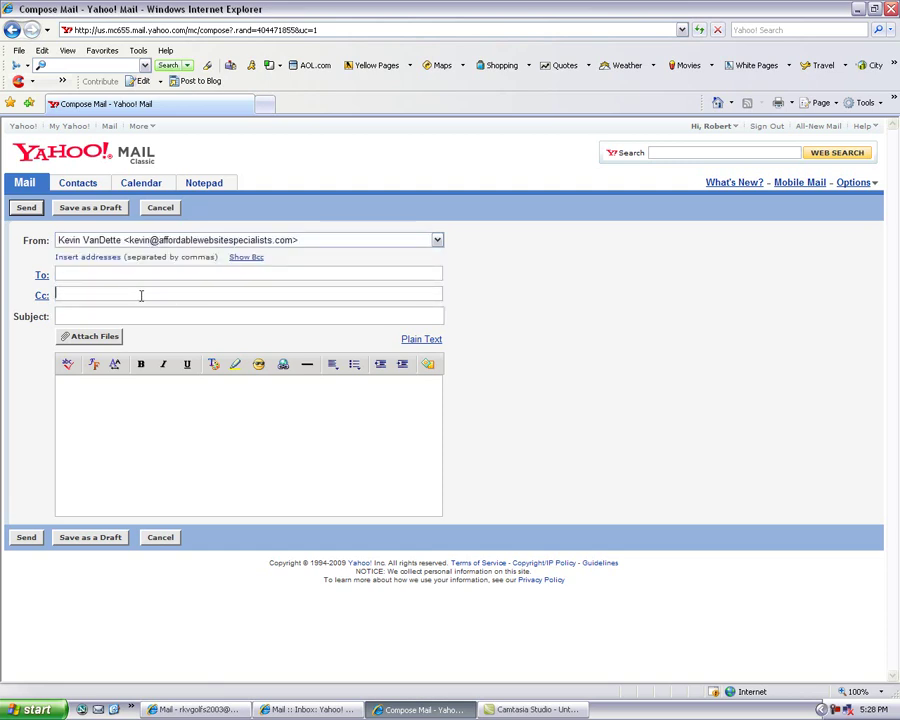